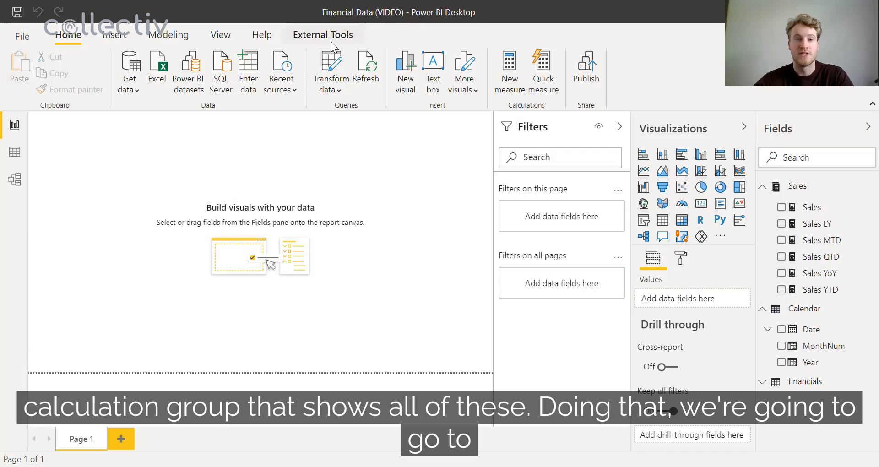
Open the model in Tabular Editor and create a calculation group named Time Intelligence among the tables
left_click(21, 67)
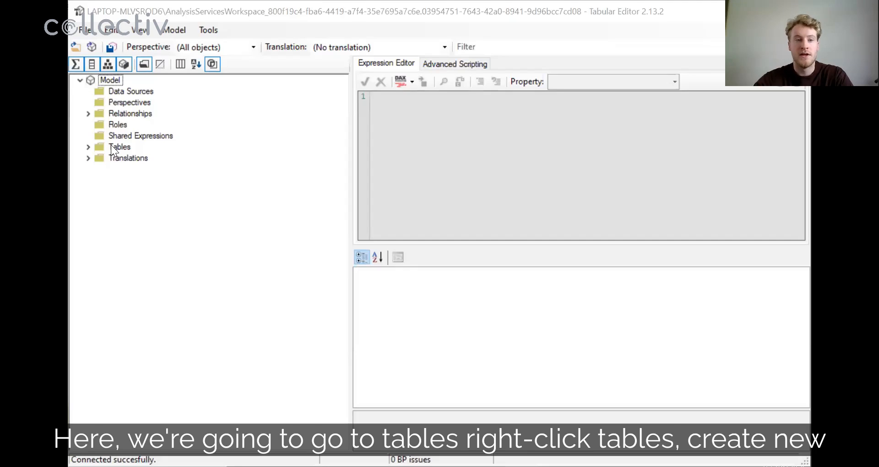
left_click(88, 147)
right_click(114, 149)
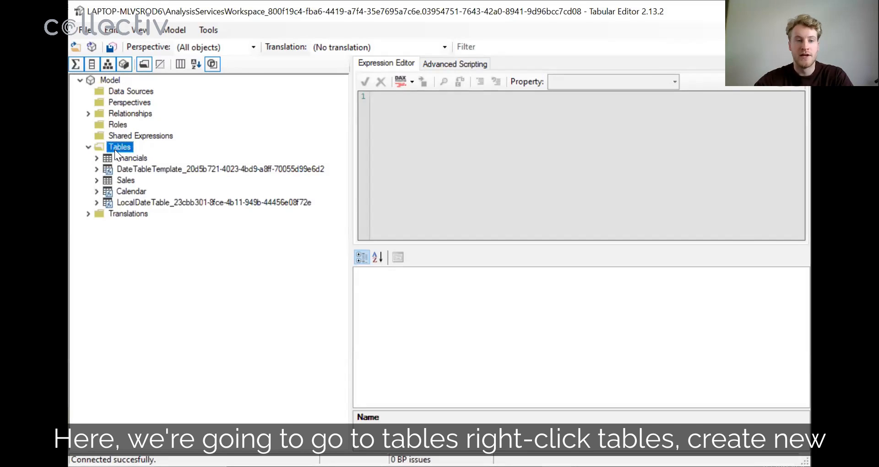
mouse_move(133, 159)
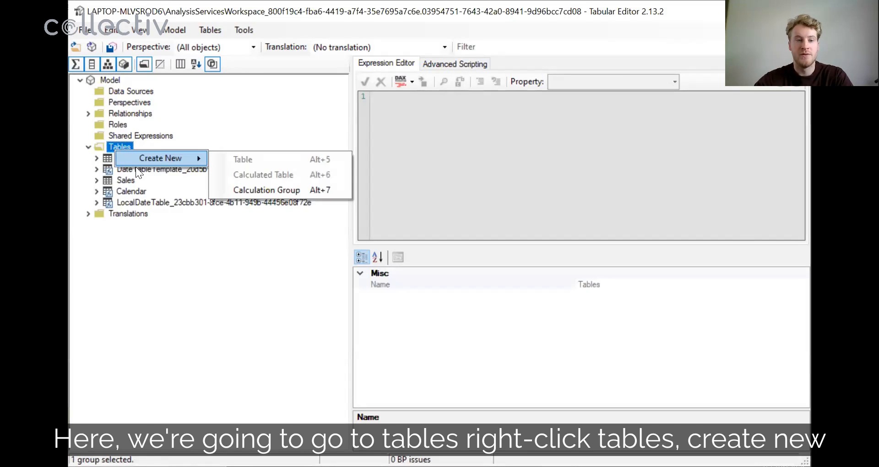
left_click(257, 189)
type("T")
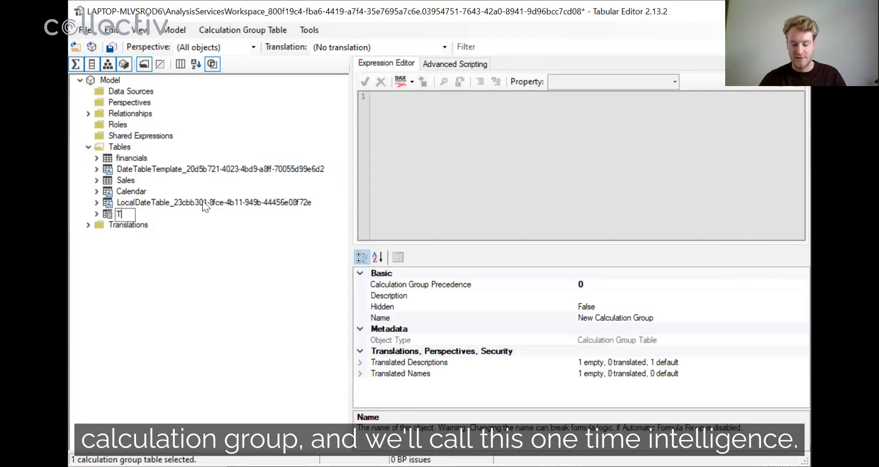
type("ime Intelligence")
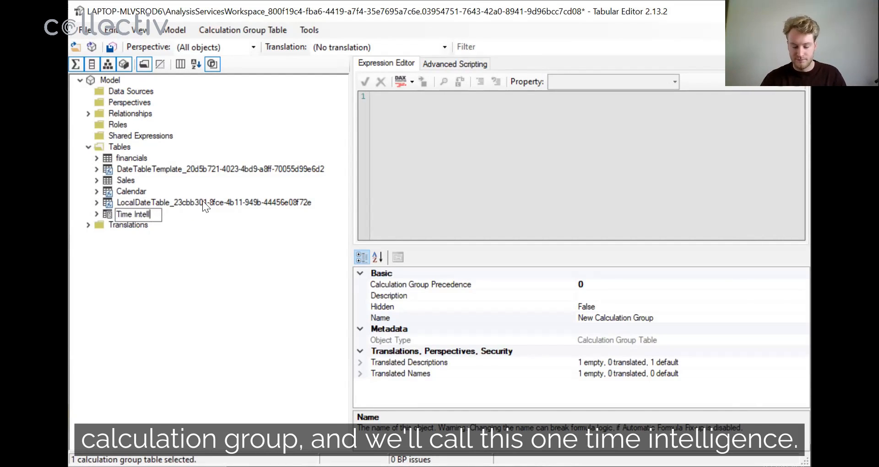
key("Return")
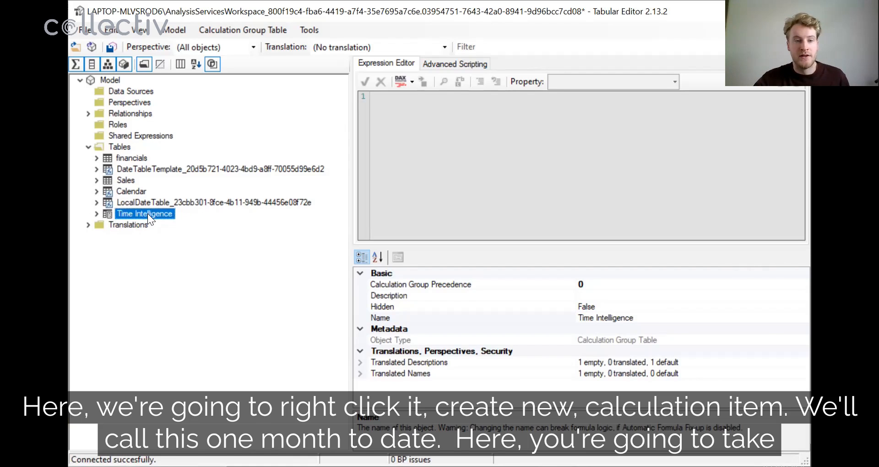
Add a calculation item named MTD to the Time Intelligence calculation group
right_click(147, 213)
mouse_move(177, 219)
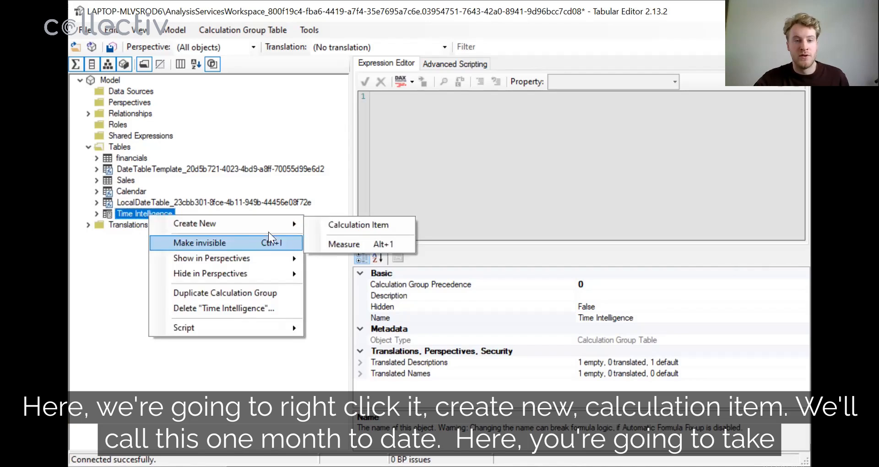
left_click(339, 219)
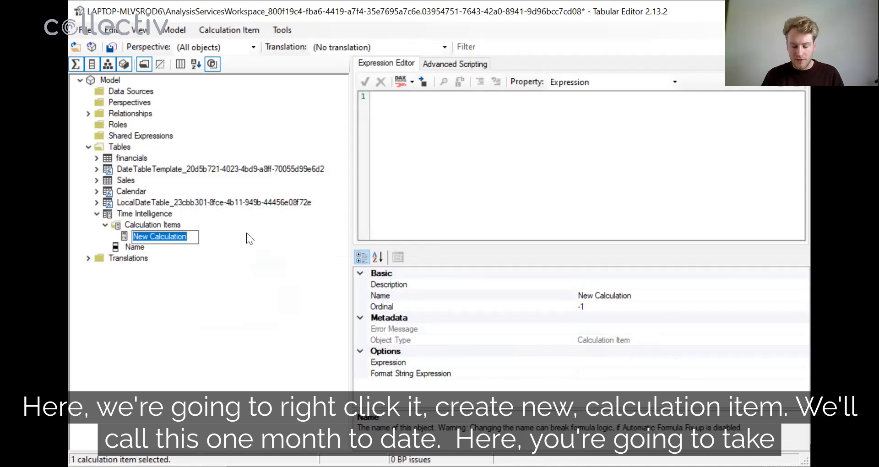
type("MTD")
key("Return")
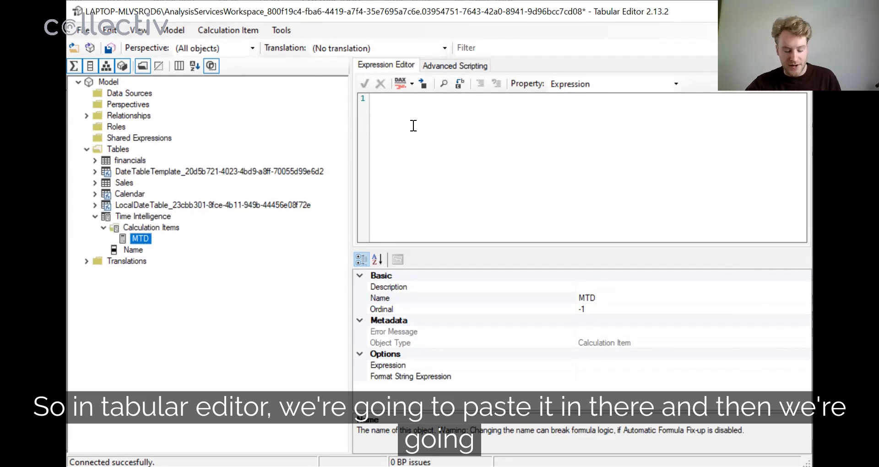
Define the MTD item's expression as CALCULATE(SELECTEDMEASURE(), DATESMTD('Calendar'[Date])), format the DAX and accept it
left_click(416, 125)
type("CALCULATE([Sales], DATESMTD('Calendar'[Date]))")
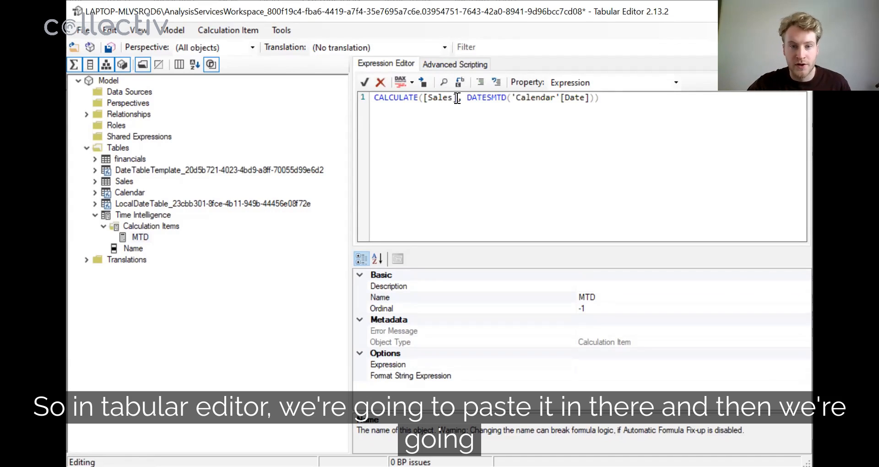
double_click(433, 100)
left_click_drag(433, 103, 424, 100)
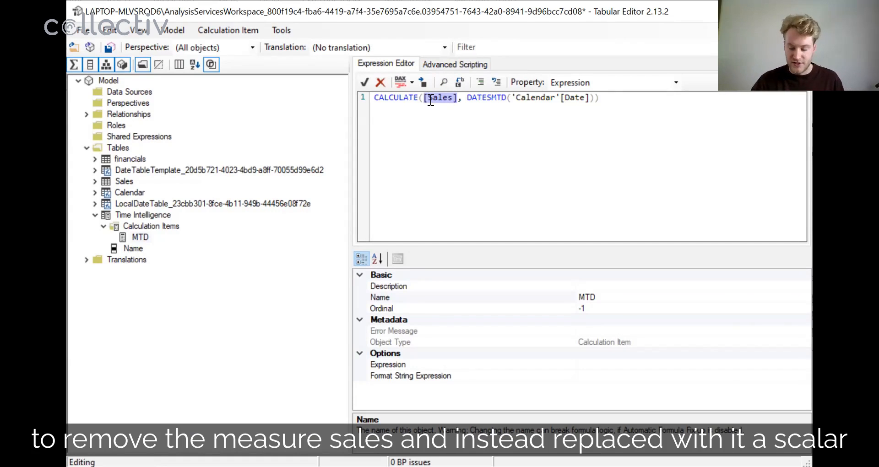
type("S")
type("ELECTEDMEAS")
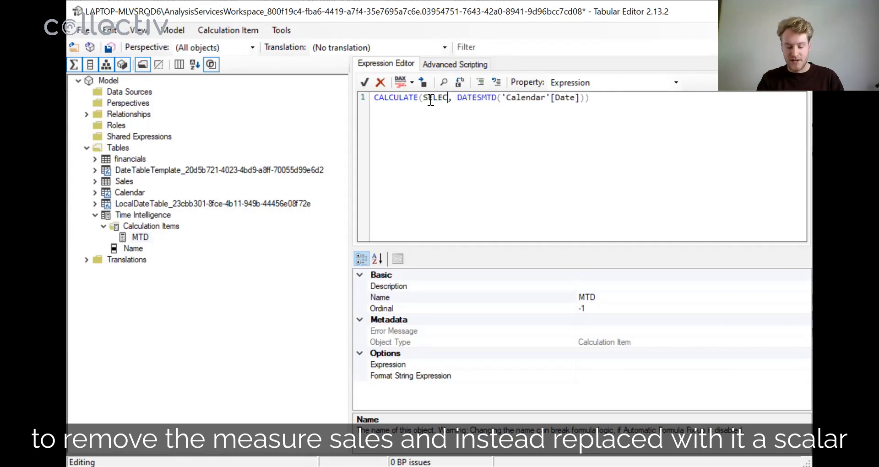
type("URE")
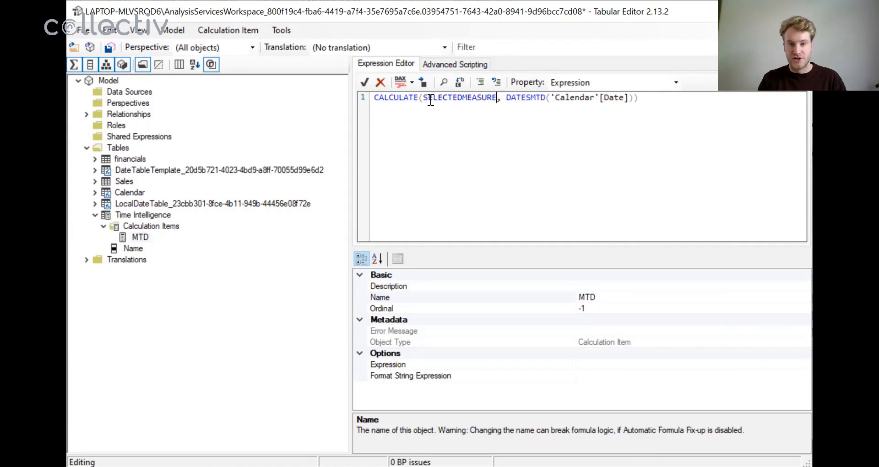
type("()")
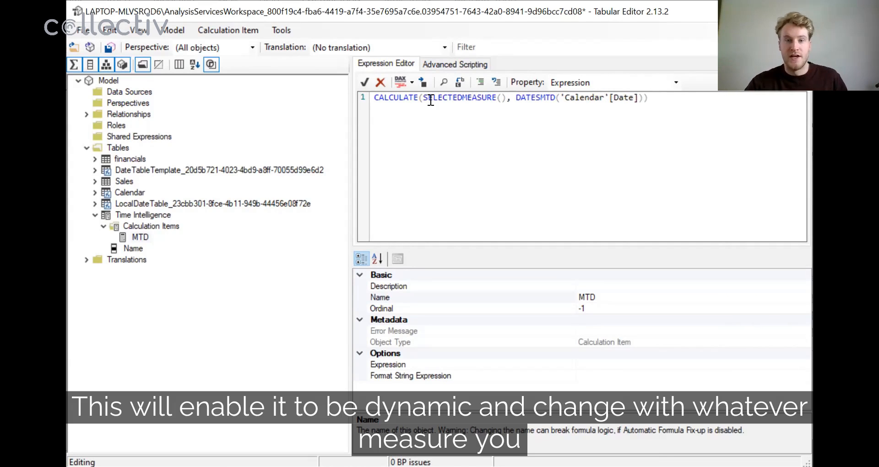
left_click(398, 79)
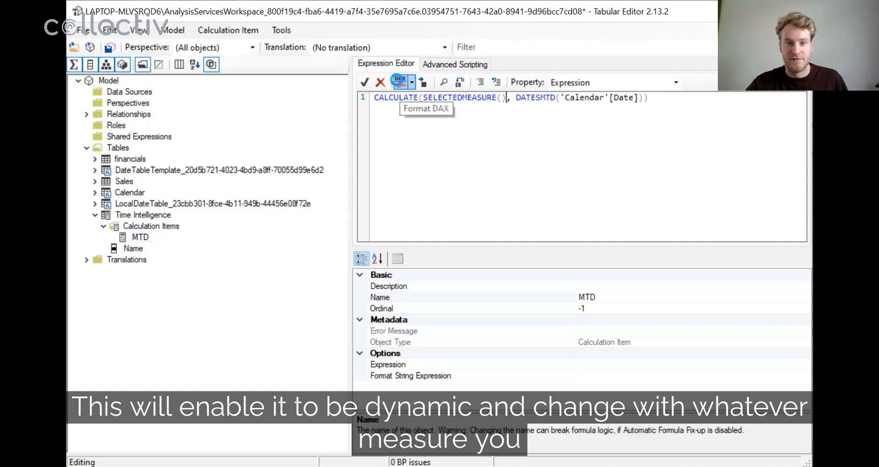
left_click(365, 82)
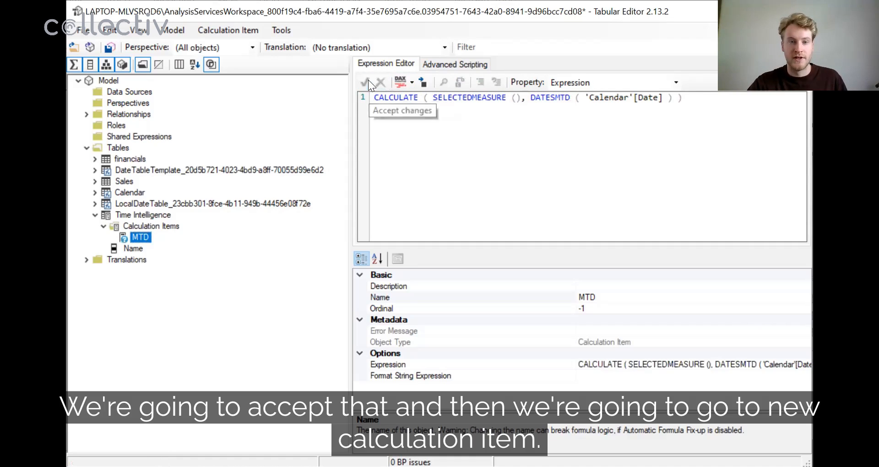
Add a second calculation item named QTD to the Time Intelligence group
right_click(145, 237)
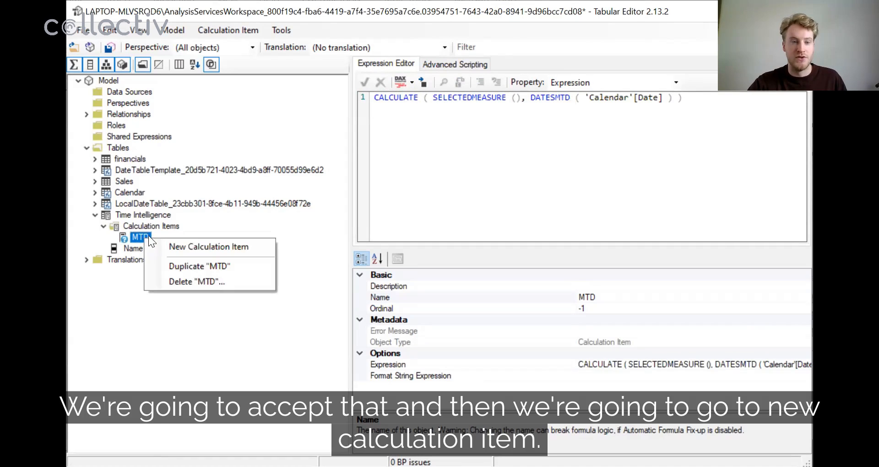
left_click(185, 244)
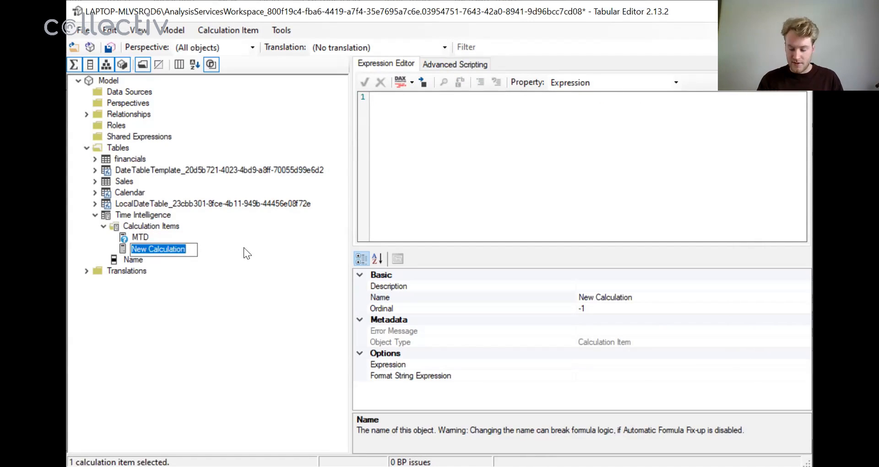
type("QTD")
key("Return")
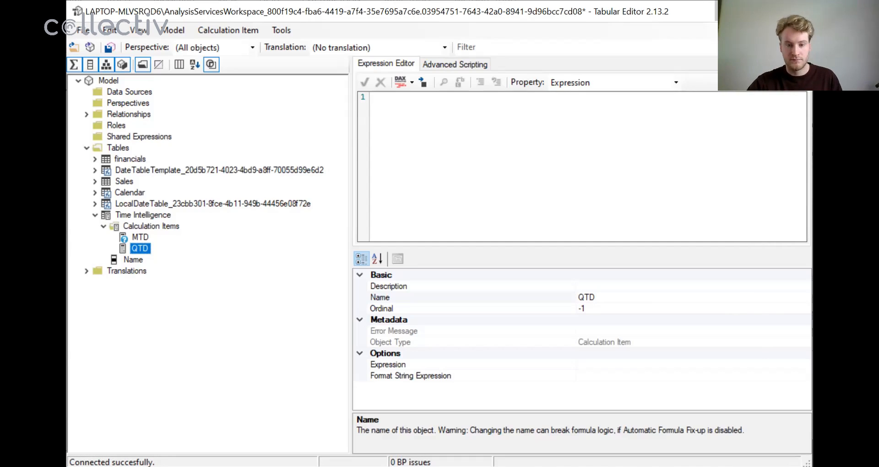
Define the QTD item's expression as CALCULATE(SELECTEDMEASURE(), DATESQTD('Calendar'[Date])), format the DAX and accept it
left_click(408, 116)
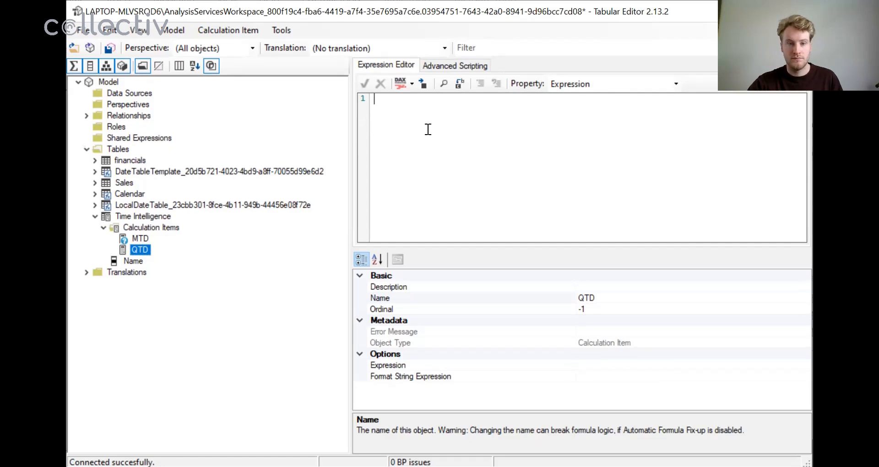
type("CALCULATE([Sales], DATESQTD('Calendar'[Date]))")
left_click_drag(457, 97, 428, 97)
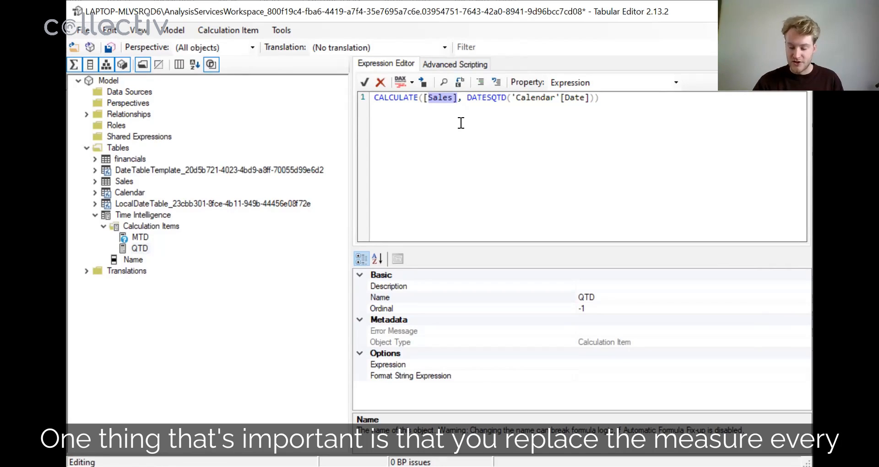
key("Delete")
type("SELECTED")
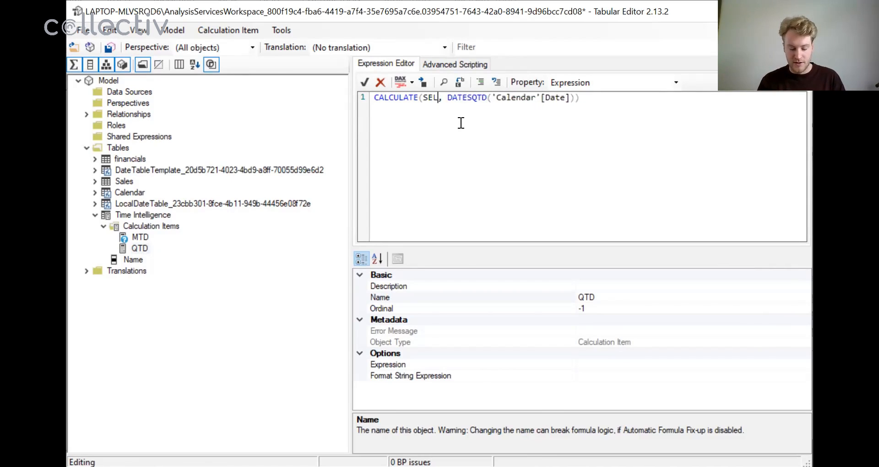
type("MEASURE()")
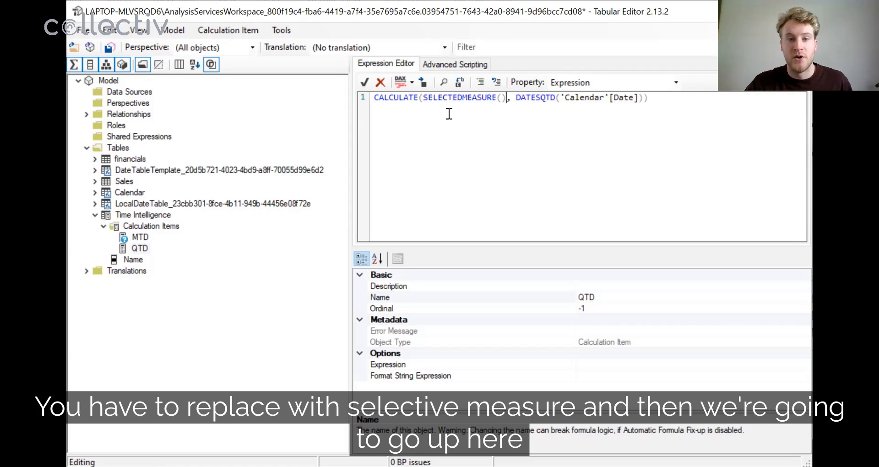
left_click(399, 82)
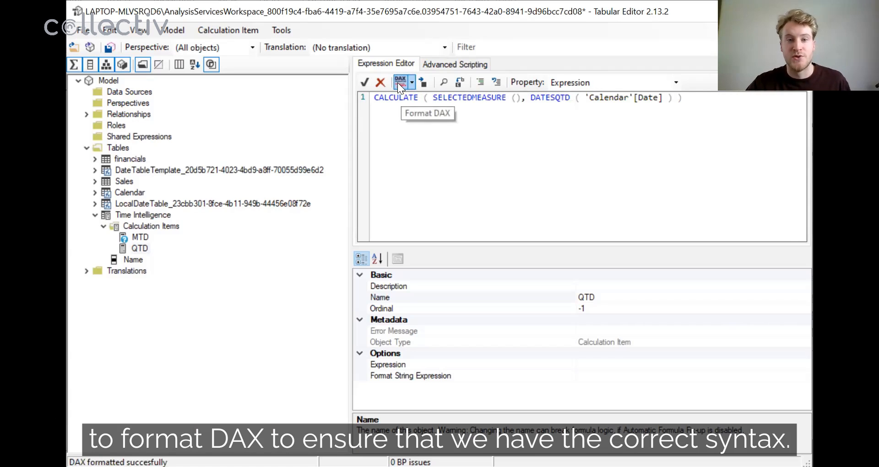
left_click(367, 80)
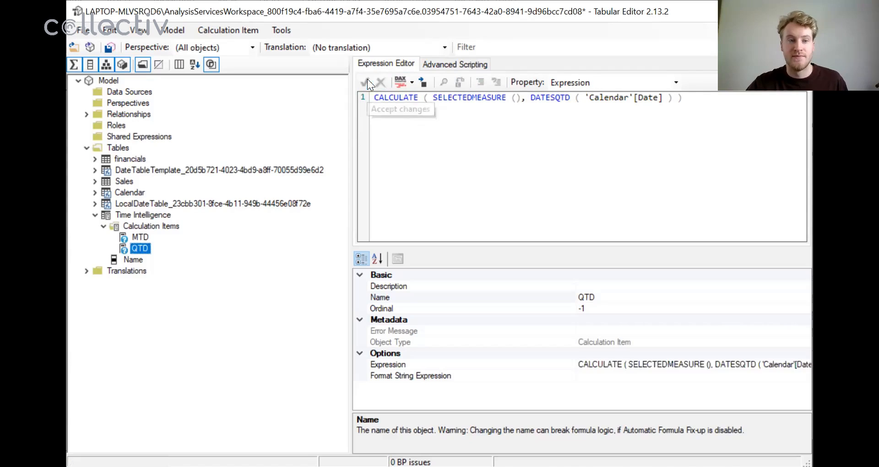
Add a third calculation item named YTD to the Time Intelligence group
right_click(140, 249)
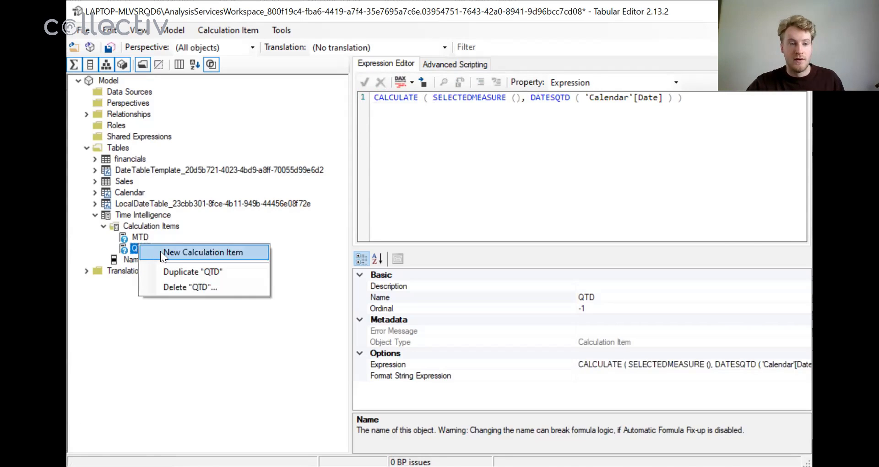
left_click(166, 251)
type("YTD")
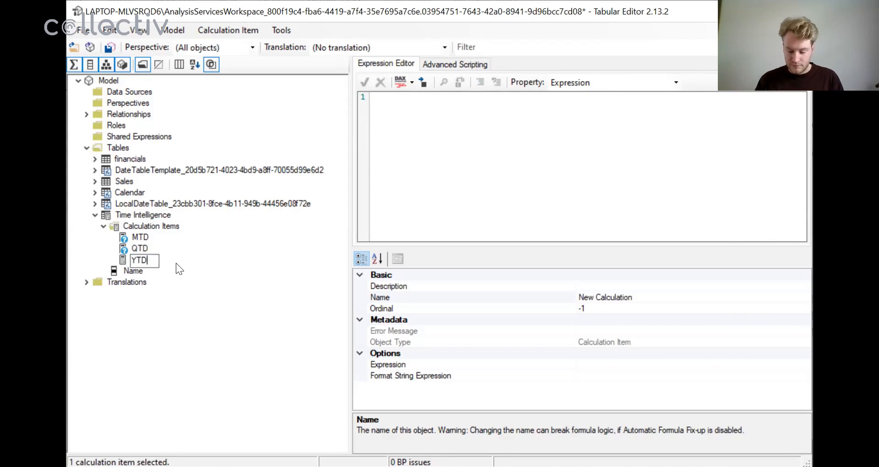
key("Return")
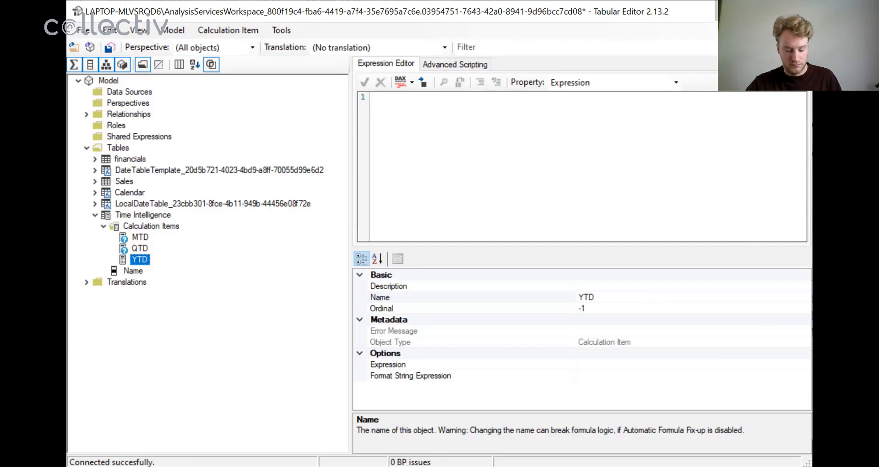
Define the YTD item's expression as CALCULATE(SELECTEDMEASURE(), DATESYTD('Calendar'[Date])), format the DAX and accept it
left_click(439, 125)
type("CALCULATE([SALES], DATESYTD('Calendar'[Date]))")
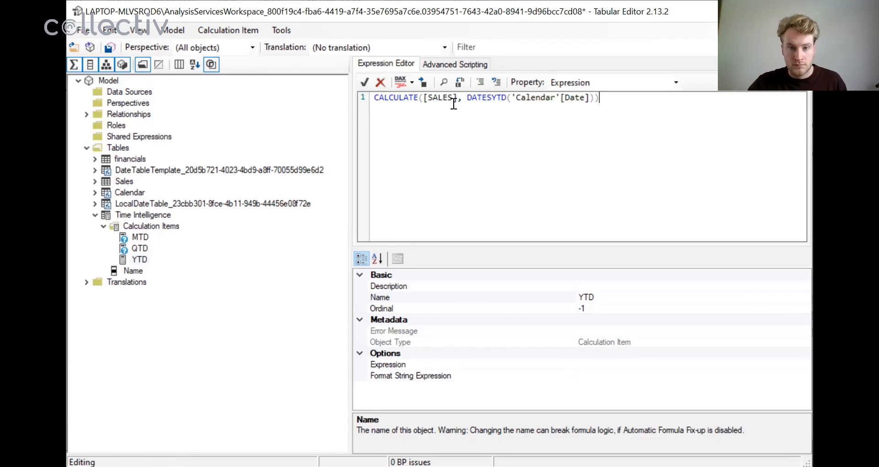
left_click_drag(458, 99, 424, 99)
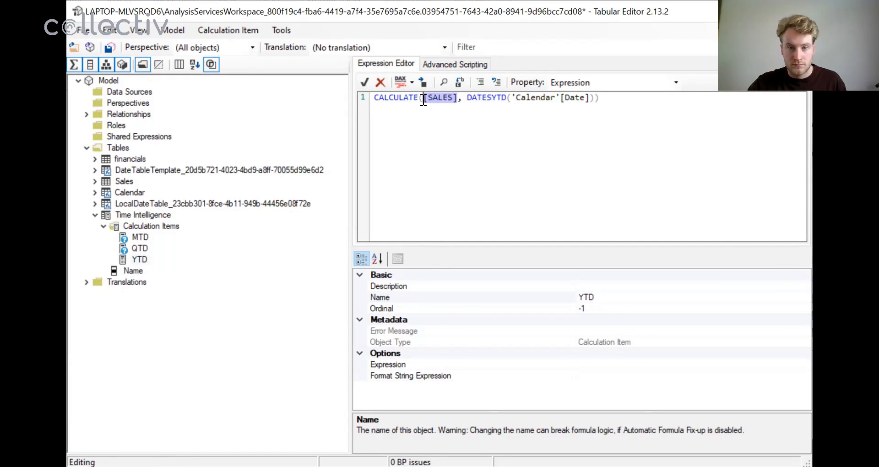
type("SELECTED")
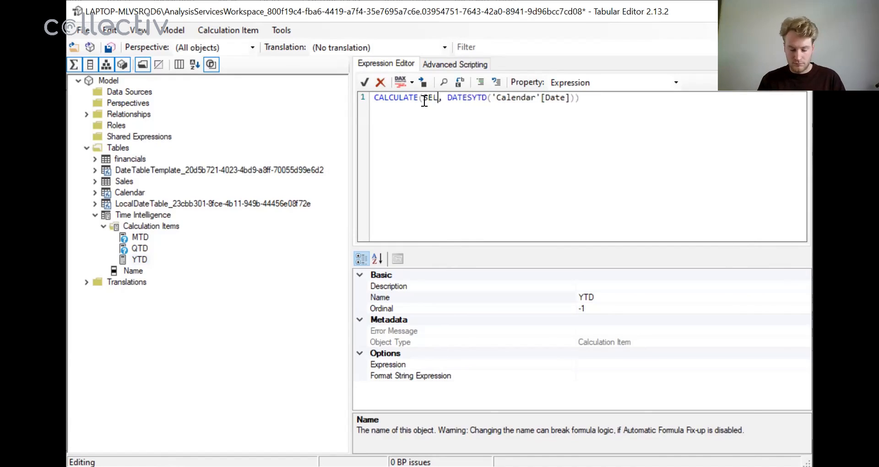
type("MEASURE()")
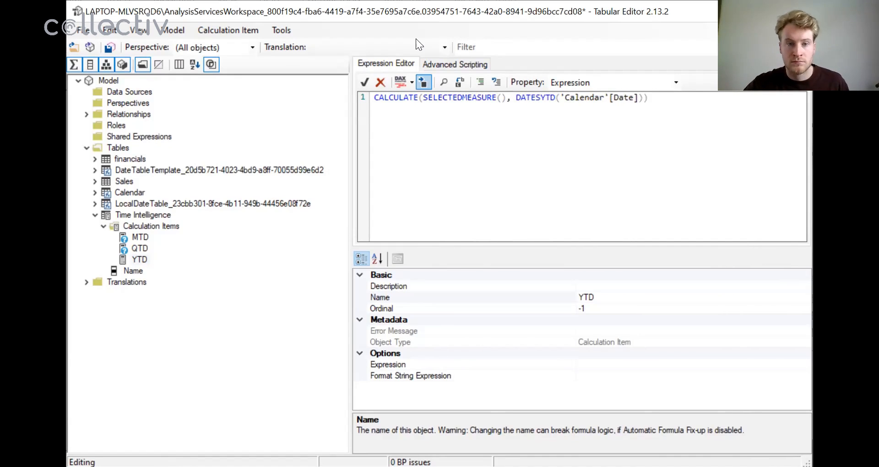
left_click(400, 82)
left_click(364, 81)
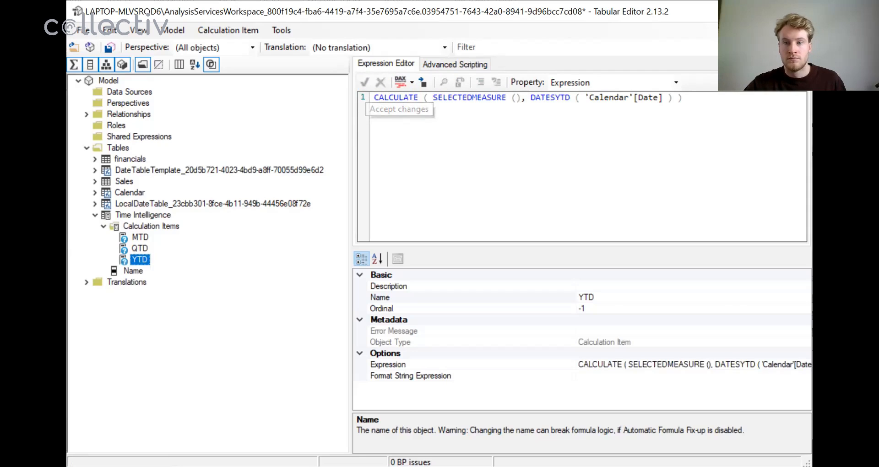
Add a fourth calculation item named YoY to the Time Intelligence group
right_click(139, 259)
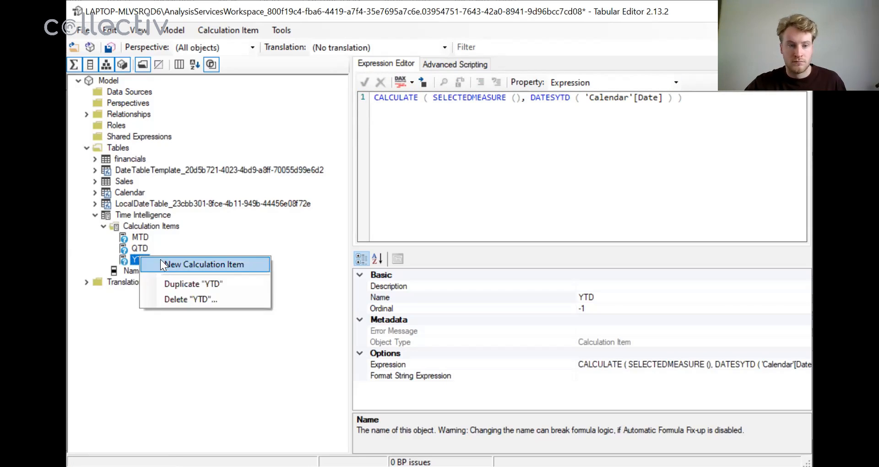
left_click(164, 263)
type("YoY")
key("Return")
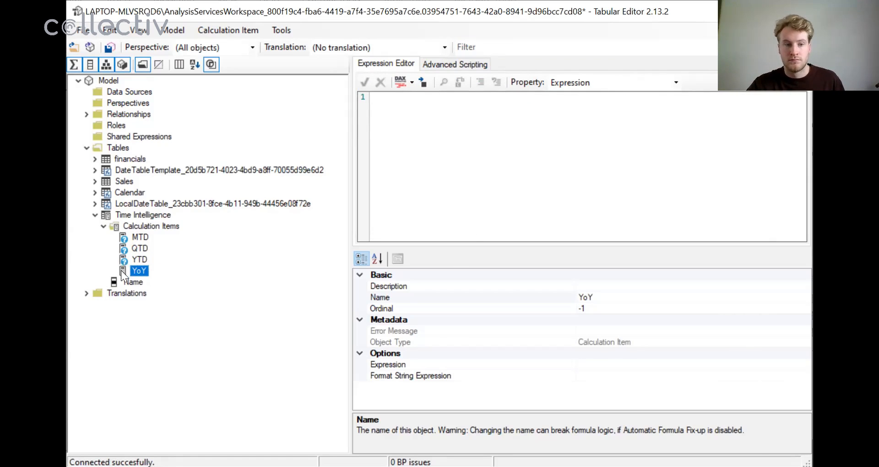
Delete the YoY calculation item from the Time Intelligence group and review the expressions of YTD, QTD and MTD
right_click(138, 270)
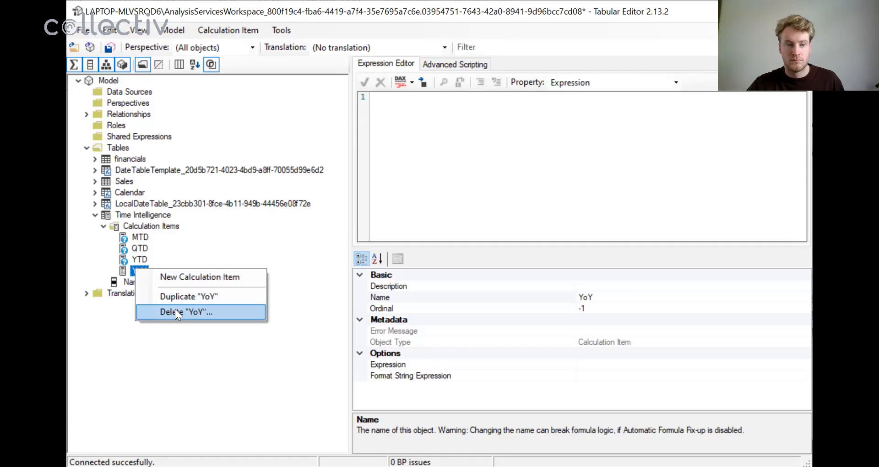
left_click(174, 309)
left_click(142, 259)
left_click(137, 248)
left_click(134, 236)
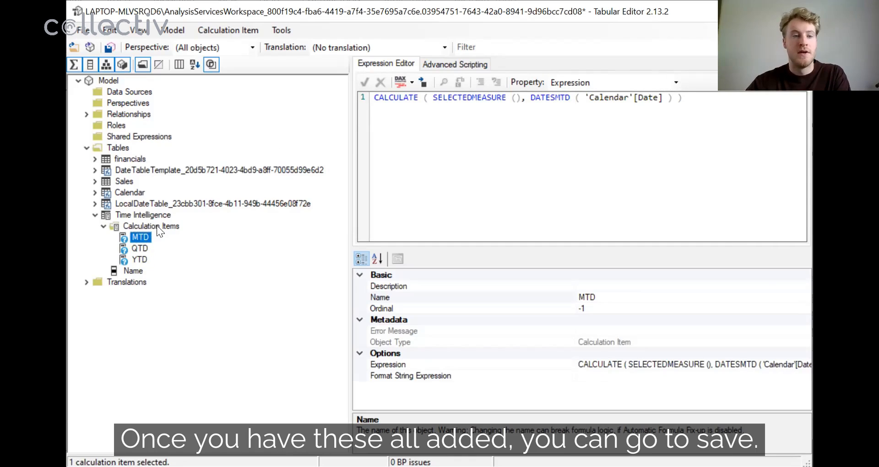
Save the calculation group to the model, switch to Power BI Desktop to refresh the calculation groups, and expand the Time Intelligence table
left_click(110, 46)
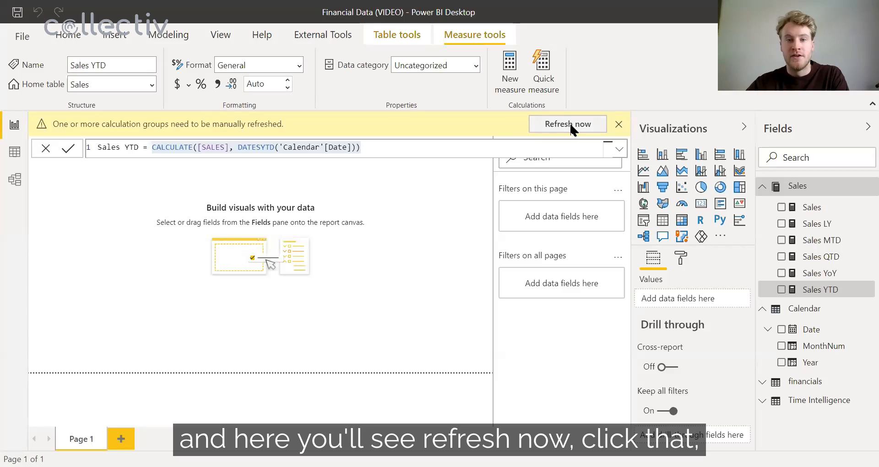
left_click(570, 125)
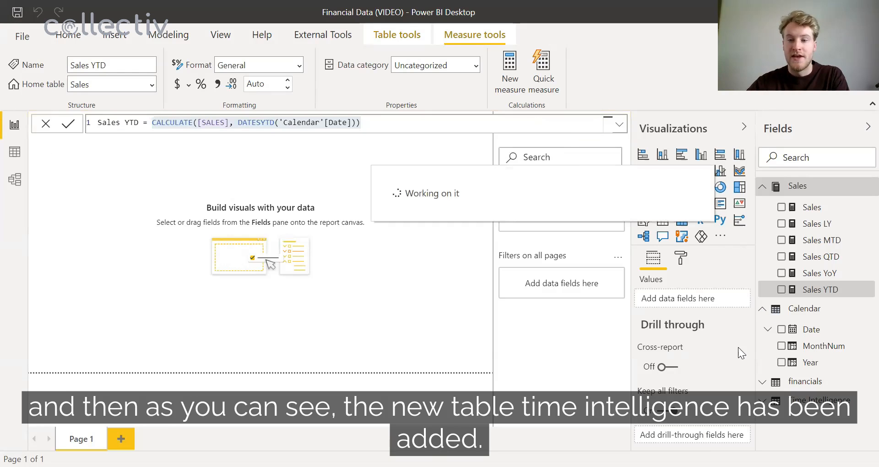
left_click(770, 402)
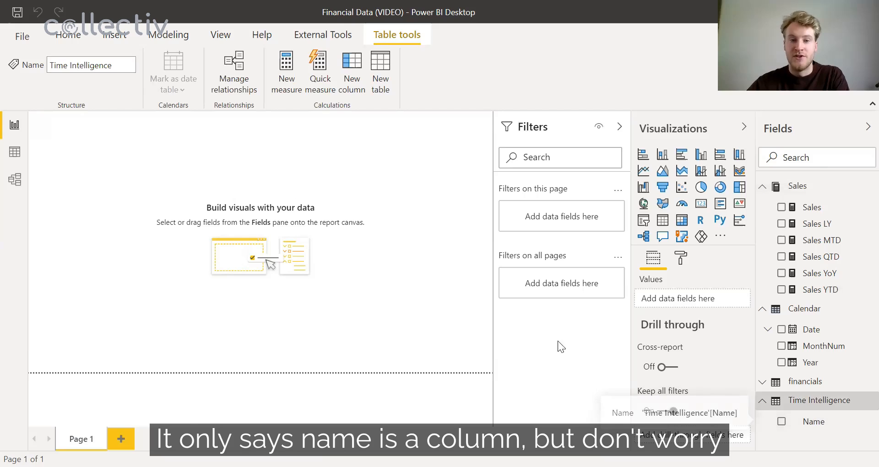
Create a matrix with Year in rows, the Time Intelligence Name field in columns and Sales in values, and enlarge it
left_click(681, 220)
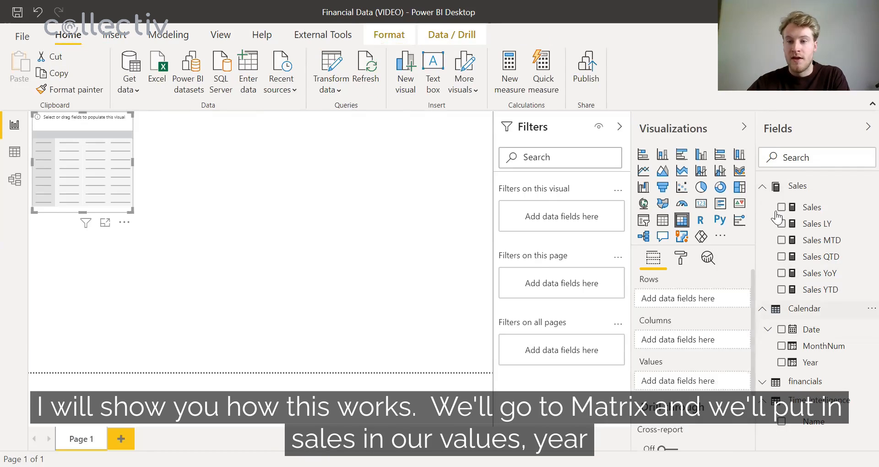
left_click_drag(800, 210, 693, 378)
left_click_drag(809, 361, 673, 299)
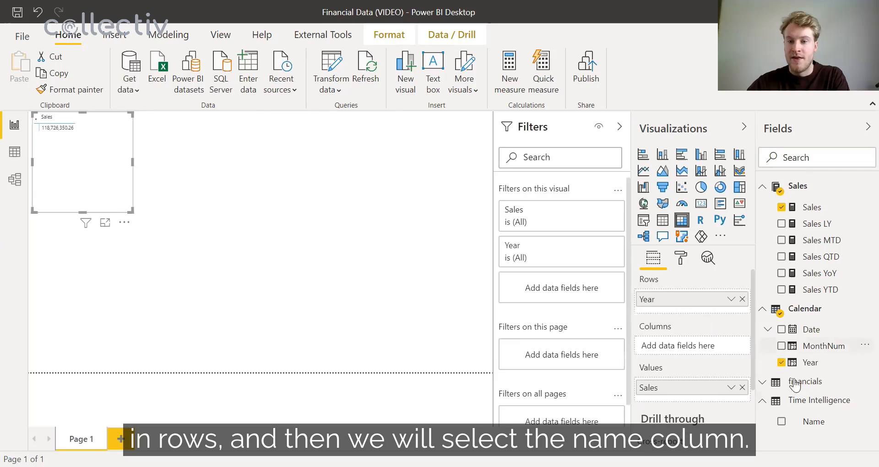
left_click_drag(823, 421, 707, 348)
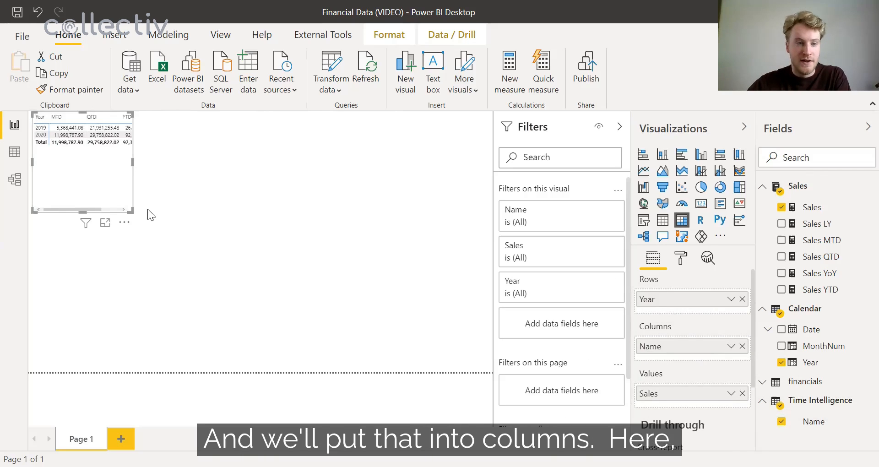
left_click_drag(132, 207, 175, 215)
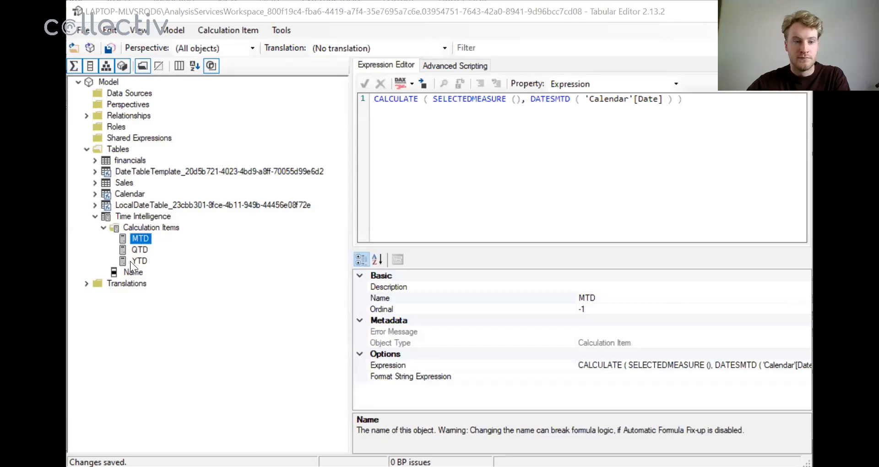
Switch to Tabular Editor and add a calculation item named Current to the Time Intelligence group
right_click(145, 261)
left_click(173, 273)
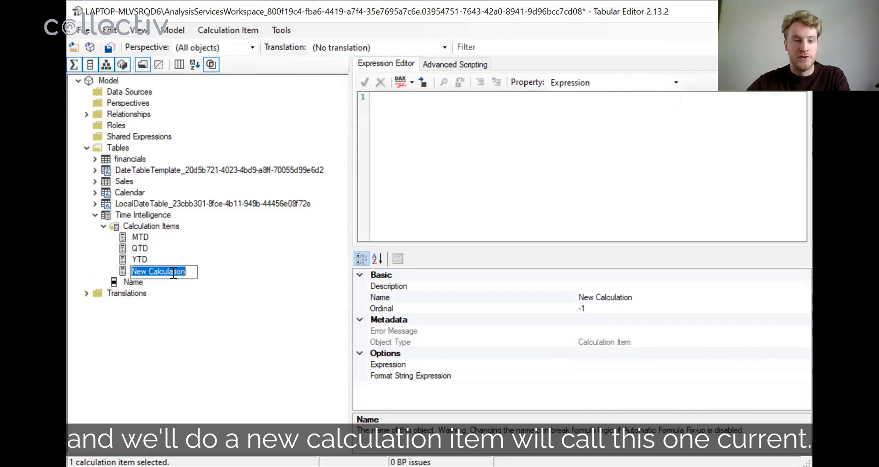
type("Current")
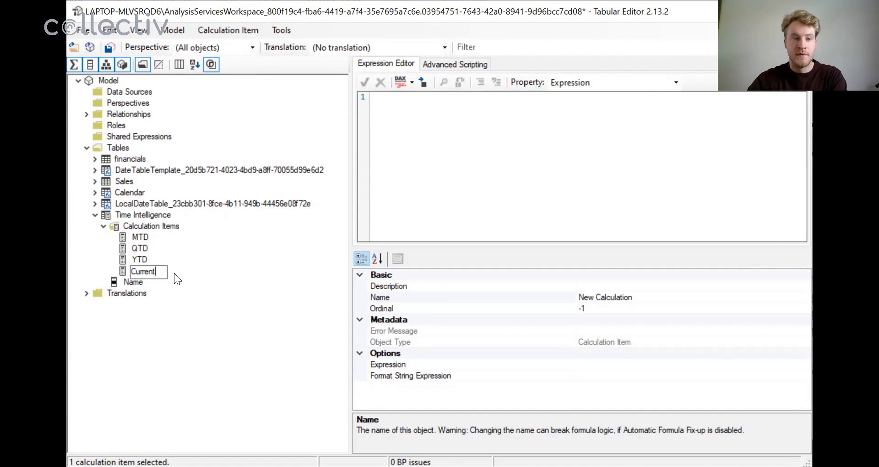
key("Return")
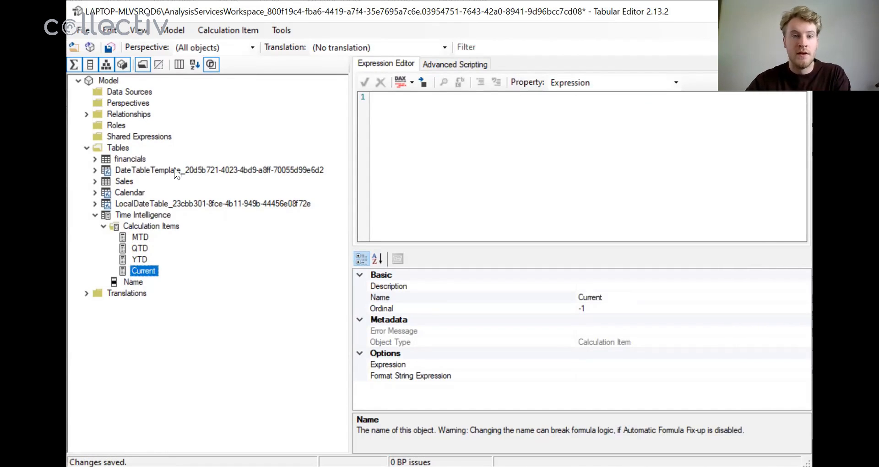
Define the Current item's expression as SELECTEDMEASURE(), format the DAX and accept it
left_click(423, 127)
type("S")
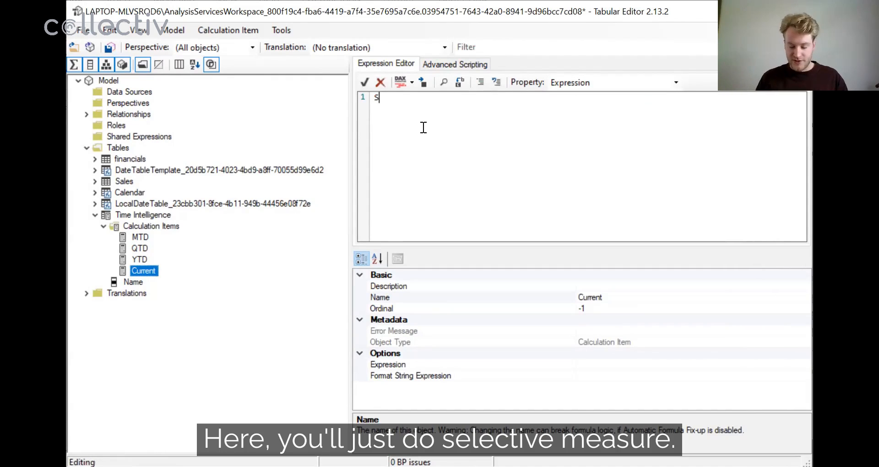
type("ELECTEDMEASURE()")
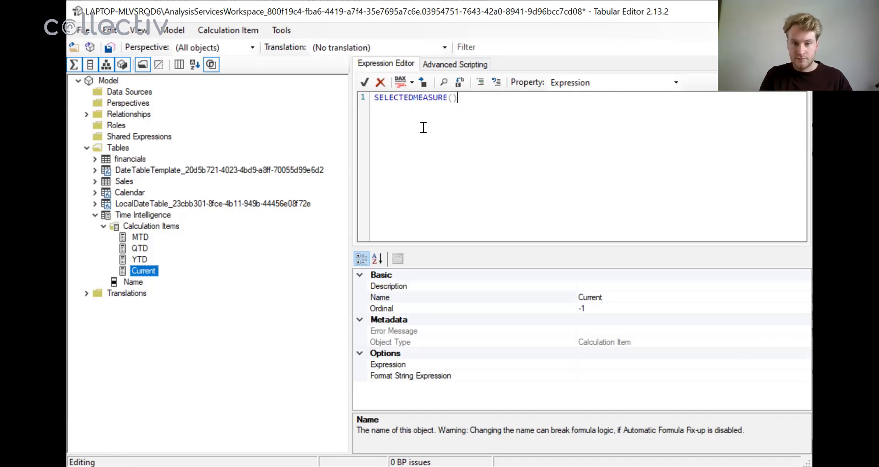
left_click(401, 79)
left_click(366, 83)
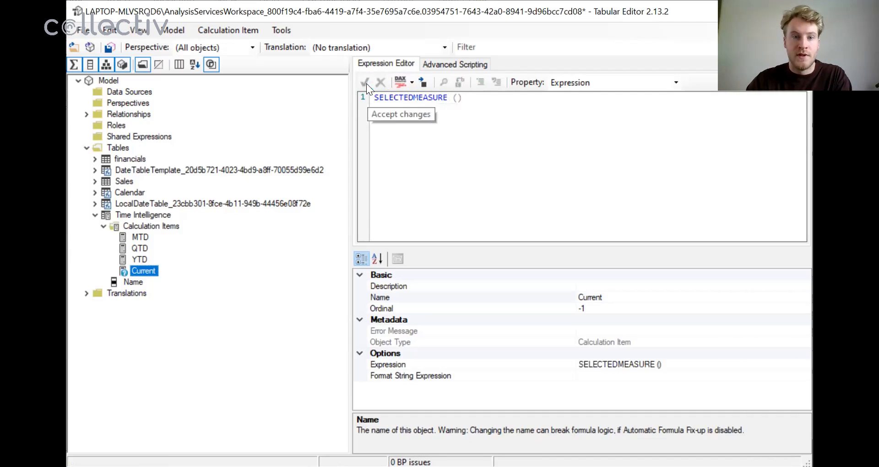
Save the Current item to the model, refresh the calculation groups in Power BI Desktop and widen the matrix to fit all columns
left_click(110, 47)
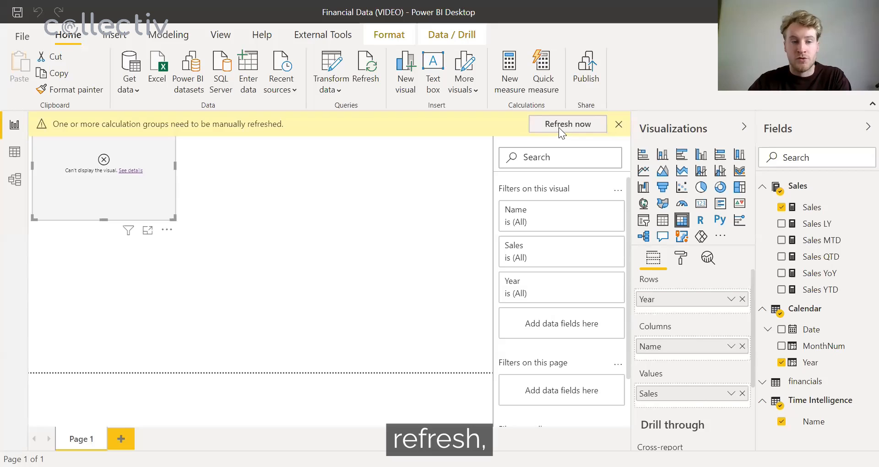
left_click(558, 128)
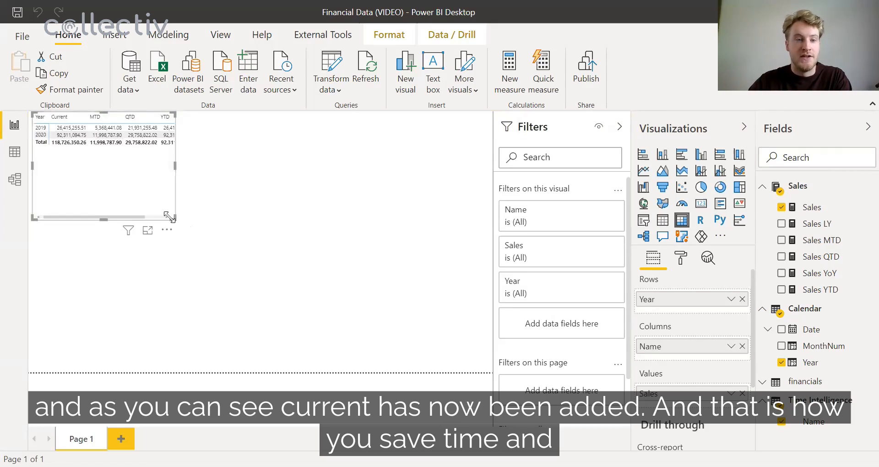
left_click_drag(175, 218, 206, 224)
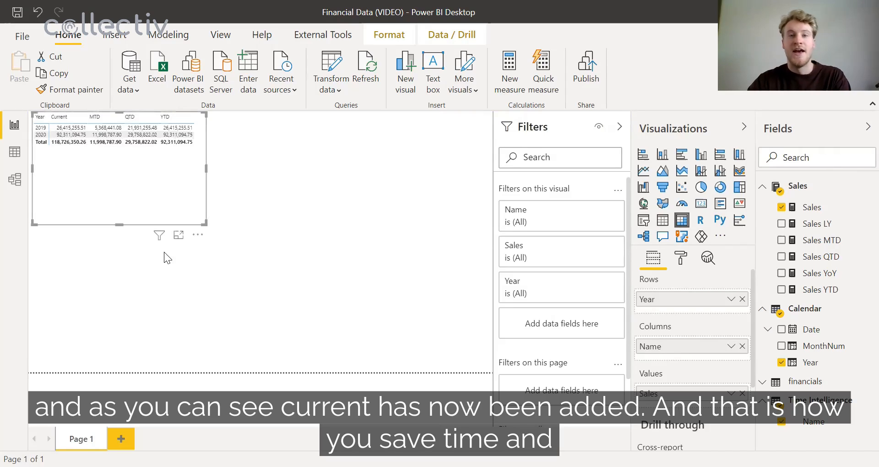